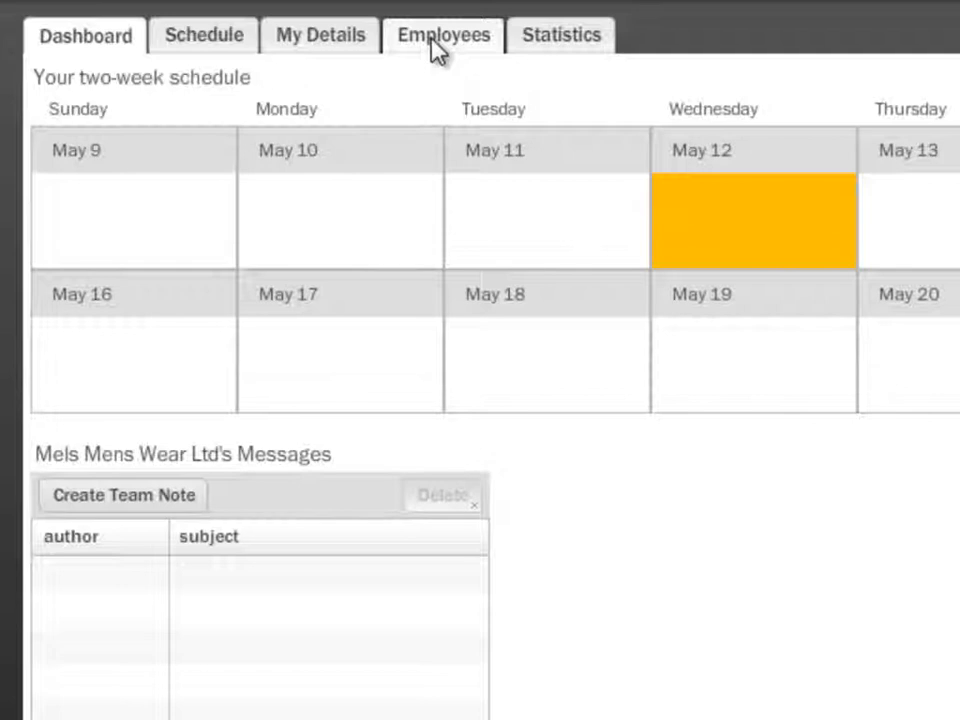
Open the employee records, examine the first employee's user type options, and view the second employee's details
{"action": "left_click", "coordinate": [435, 50]}
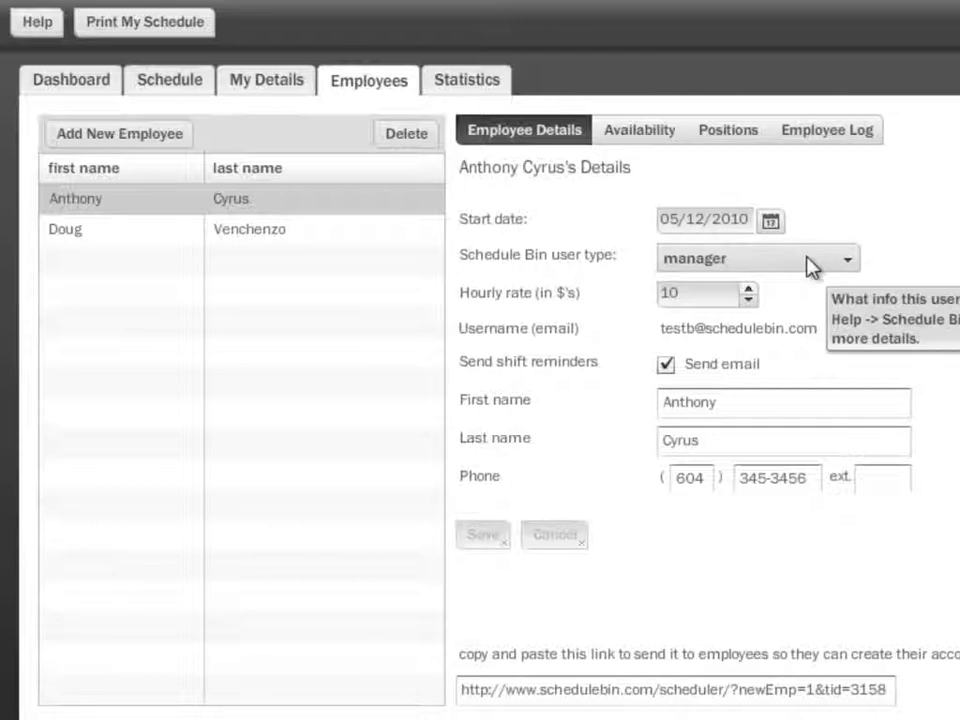
{"action": "left_click", "coordinate": [752, 262]}
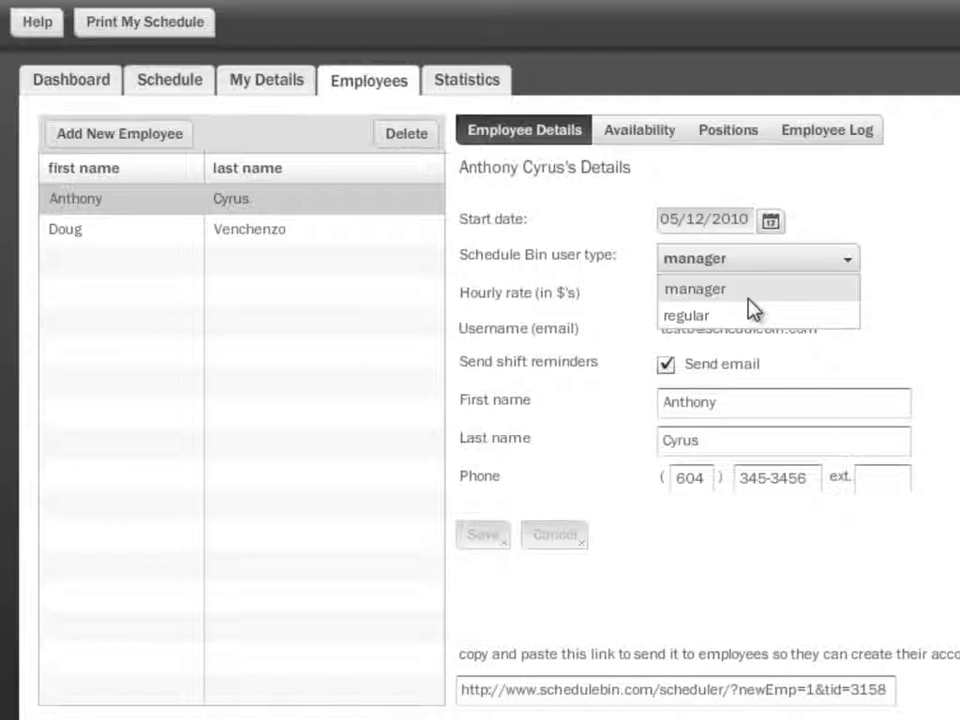
{"action": "left_click", "coordinate": [831, 262]}
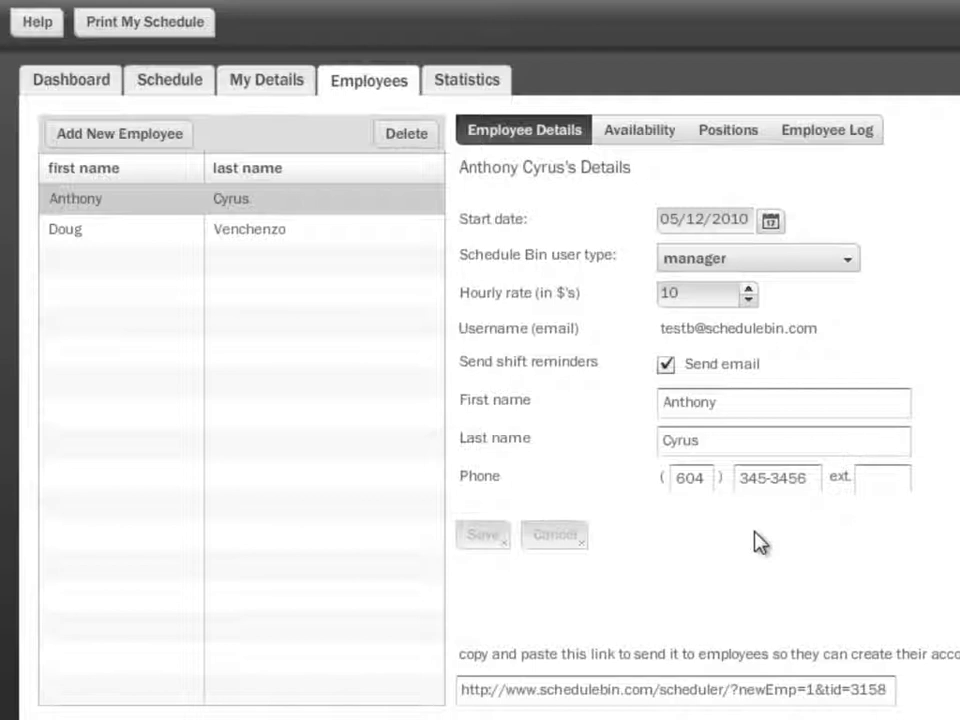
{"action": "left_click", "coordinate": [352, 230]}
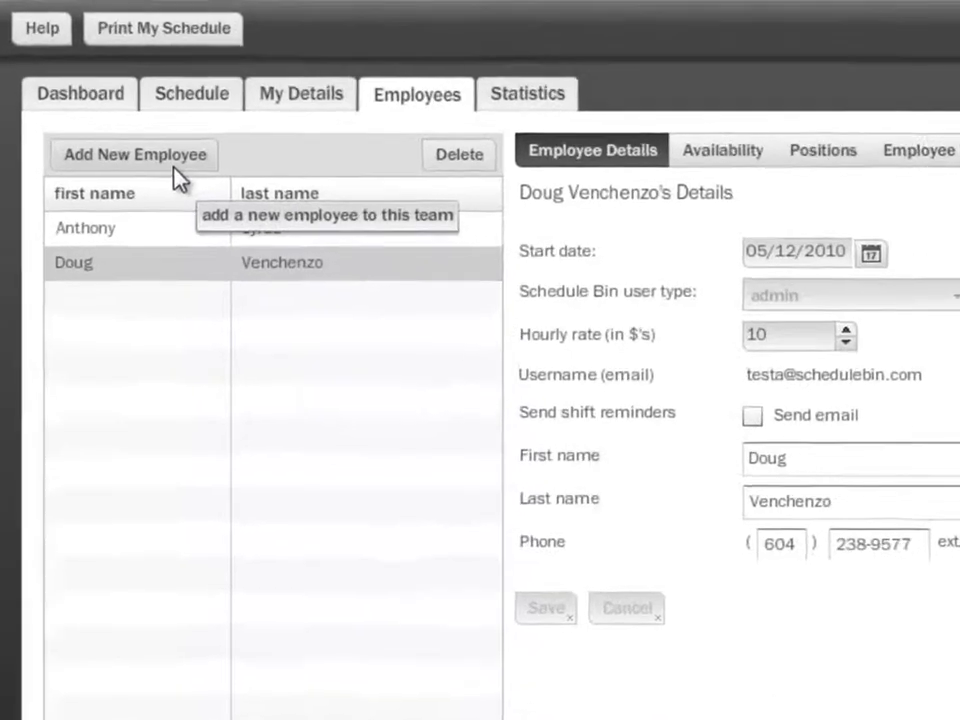
Start a new employee record, enter the employee's e-mail as the username, and enable e-mailed shift reminders
{"action": "left_click", "coordinate": [185, 188]}
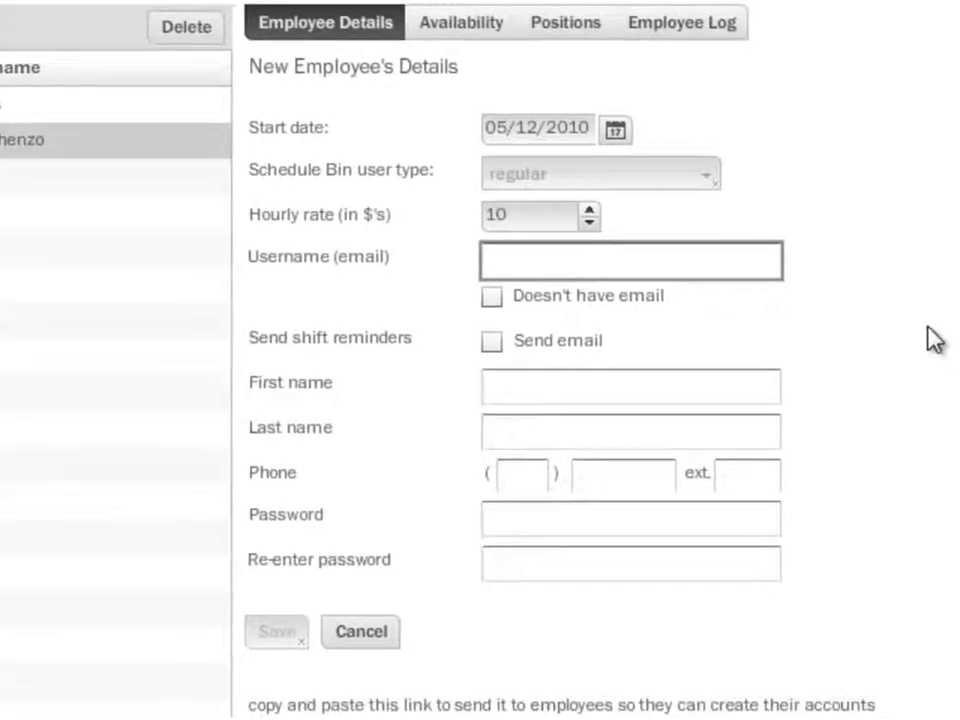
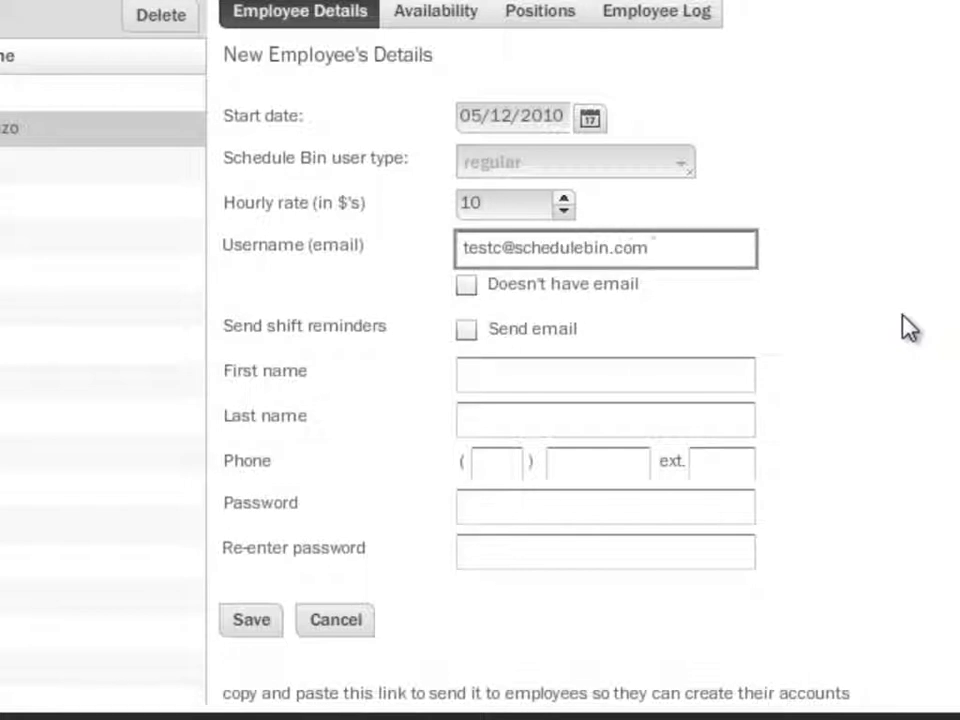
{"action": "key", "text": "Tab"}
{"action": "key", "text": "space"}
{"action": "key", "text": "Tab"}
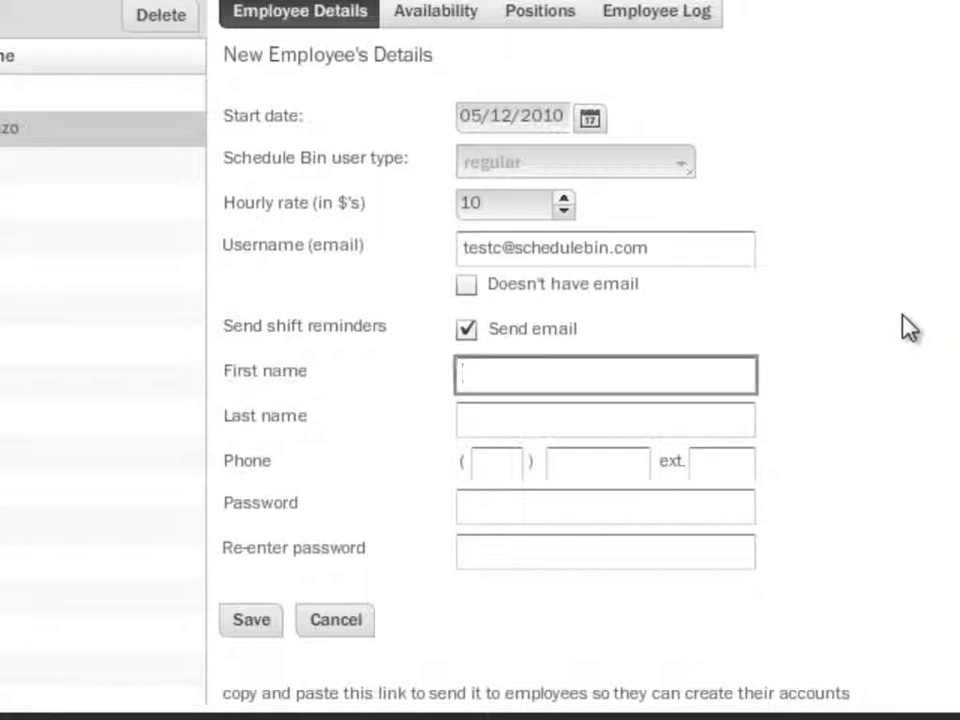
Fill in the new employee's first name, last name and phone number with area code
{"action": "key", "text": "Tab"}
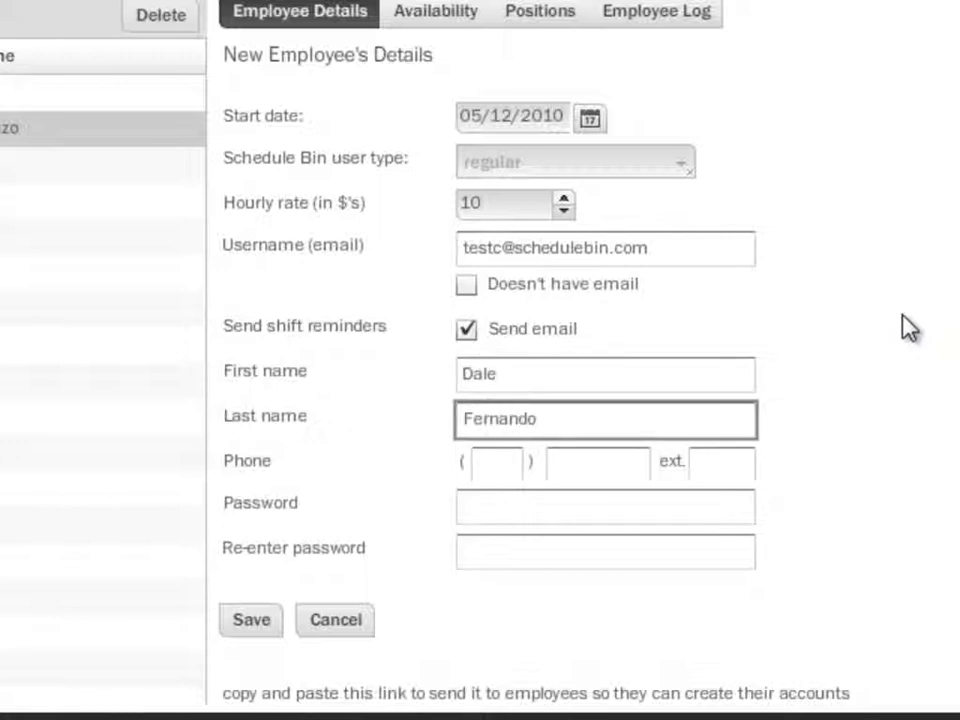
{"action": "key", "text": "Tab"}
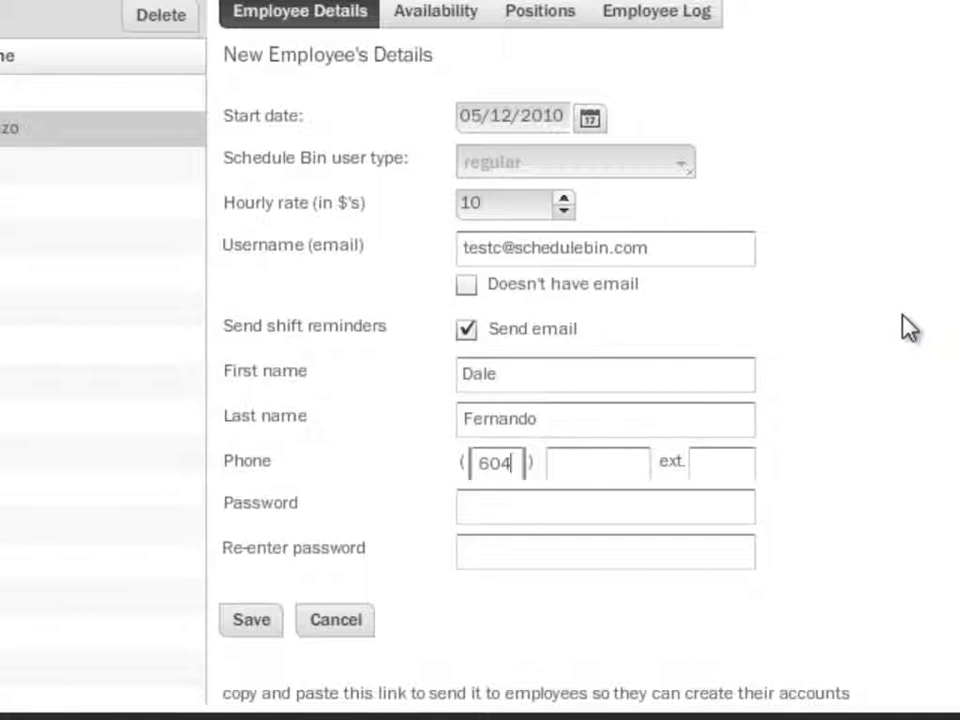
{"action": "key", "text": "Tab"}
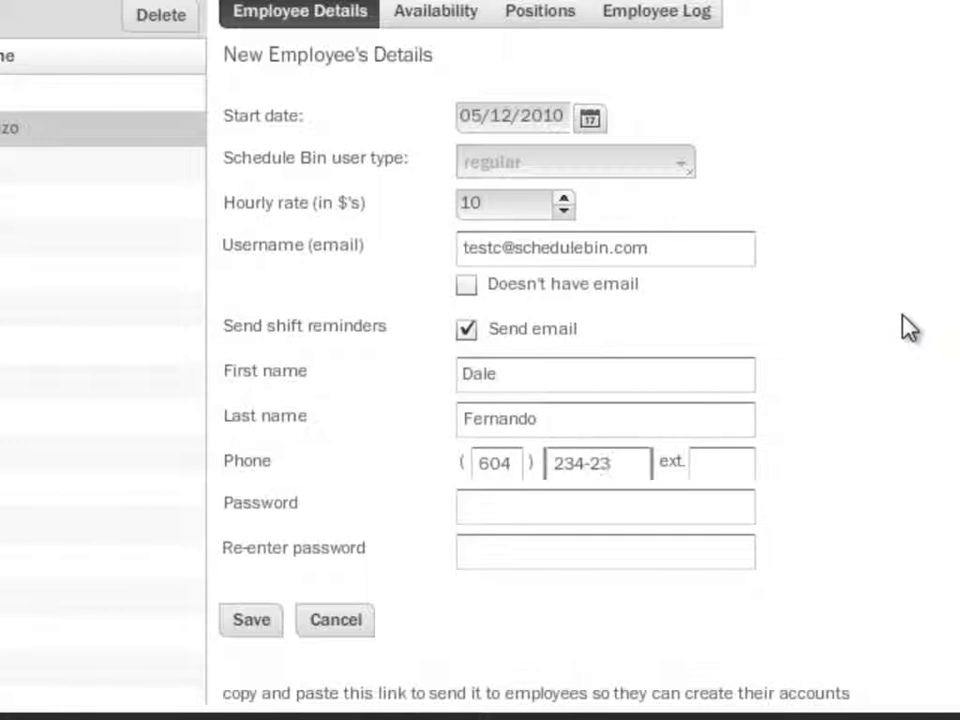
Enter and re-enter the new employee's password, leaving the phone extension blank, and save the record
{"action": "key", "text": "Tab"}
{"action": "key", "text": "Tab"}
{"action": "type", "text": "****"}
{"action": "key", "text": "Tab"}
{"action": "type", "text": "****"}
{"action": "key", "text": "Tab"}
{"action": "key", "text": "Return"}
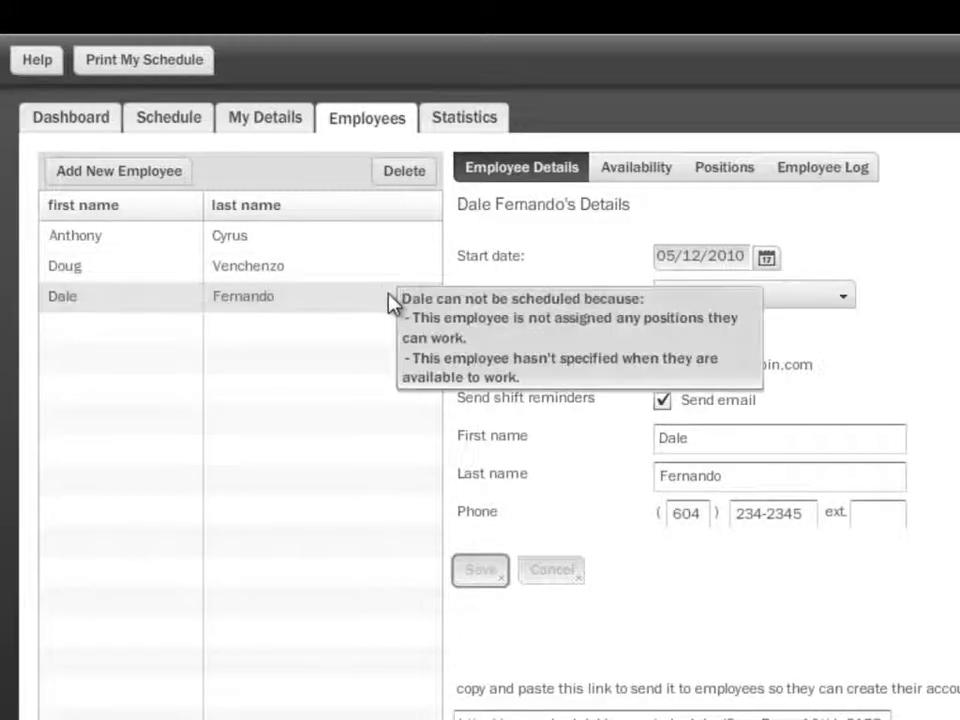
Check the new employee's scheduling notice and save their availability as always available except 12am to 3am on all seven days
{"action": "left_click", "coordinate": [350, 273]}
{"action": "mouse_move", "coordinate": [343, 296]}
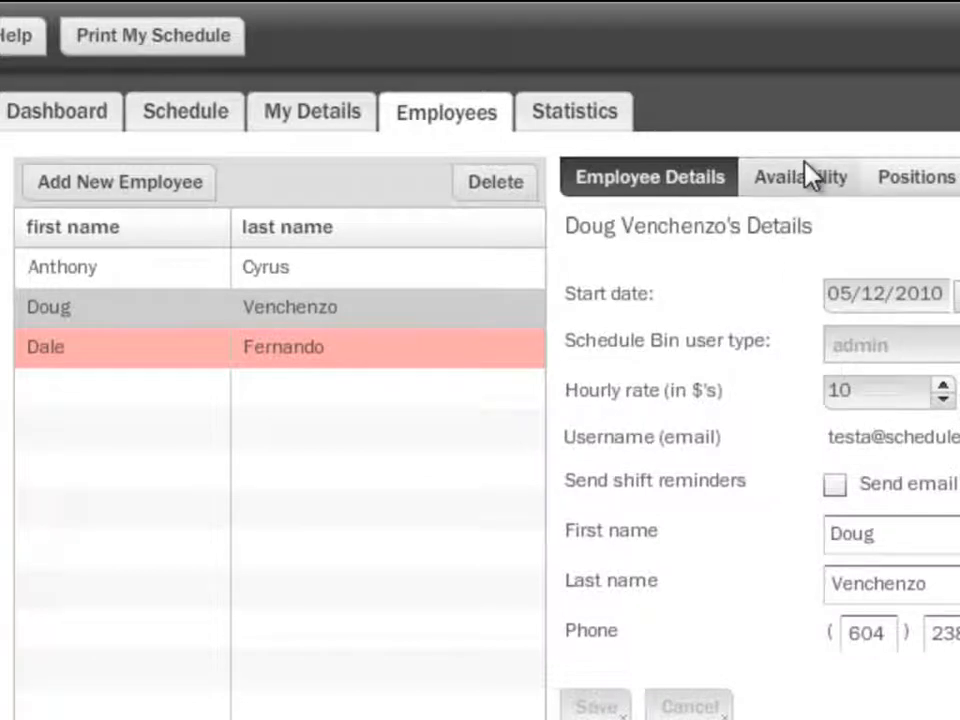
{"action": "left_click", "coordinate": [490, 360]}
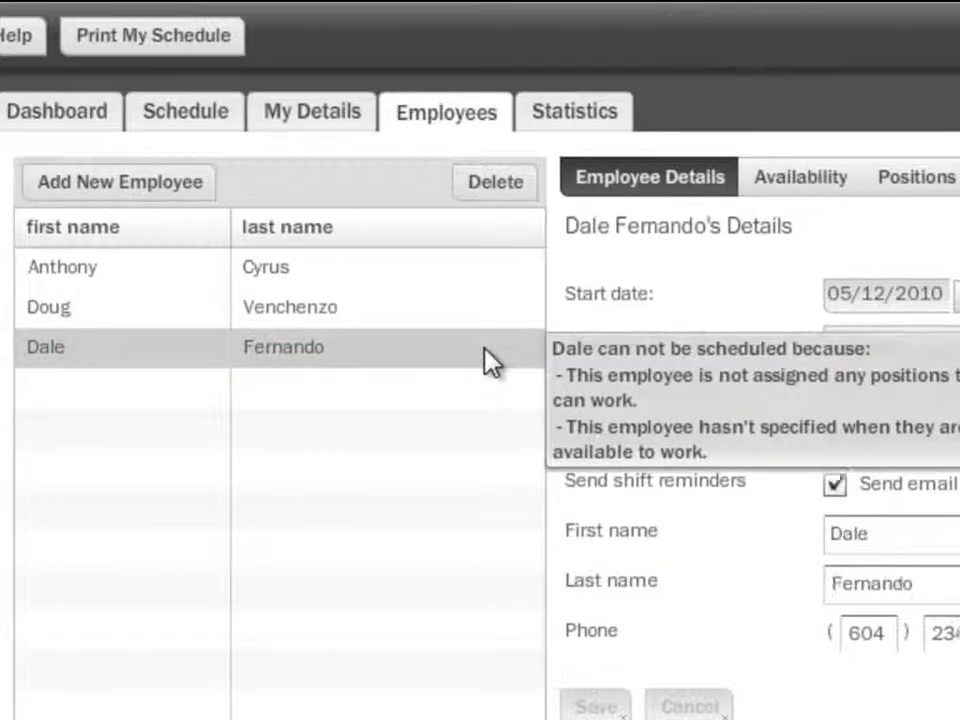
{"action": "left_click", "coordinate": [810, 190]}
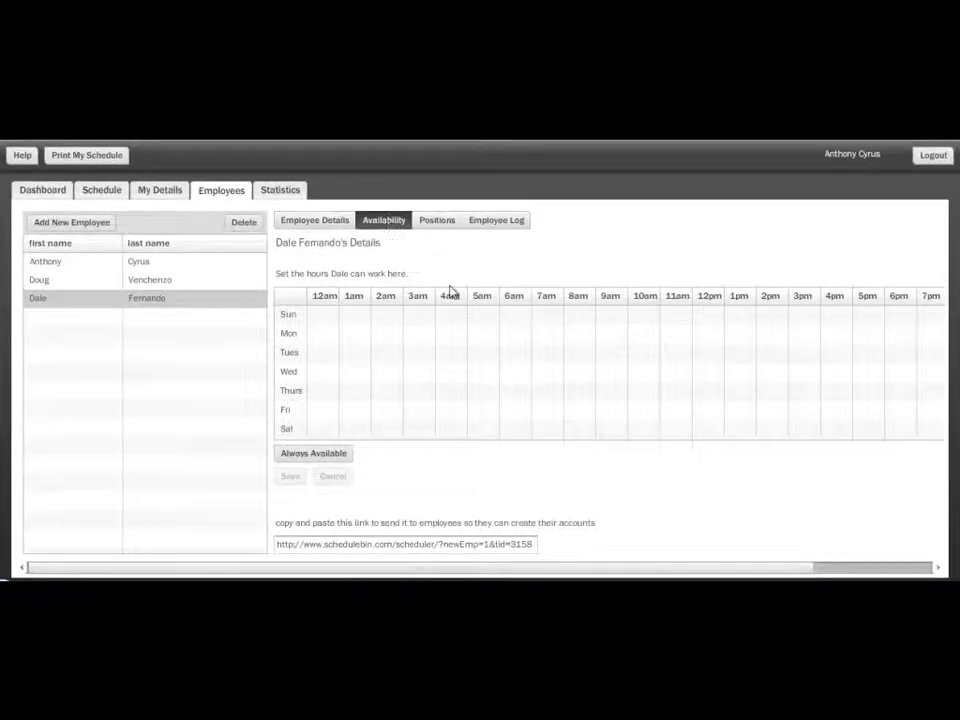
{"action": "left_click", "coordinate": [330, 456]}
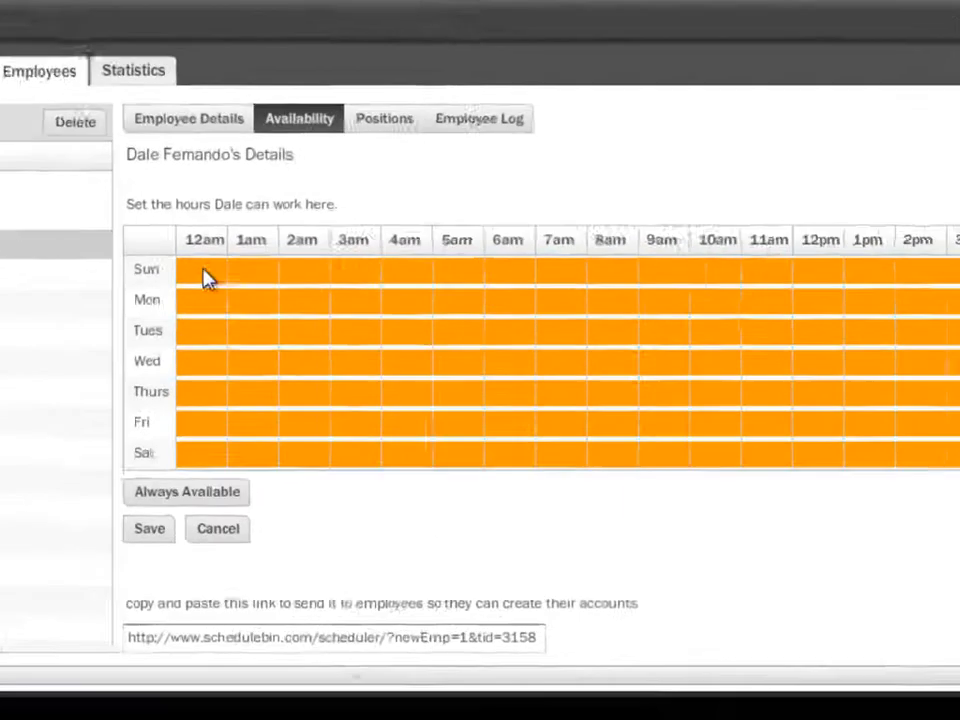
{"action": "mouse_move", "coordinate": [205, 278]}
{"action": "left_mouse_down"}
{"action": "mouse_move", "coordinate": [191, 405]}
{"action": "mouse_move", "coordinate": [233, 456]}
{"action": "mouse_move", "coordinate": [257, 271]}
{"action": "left_mouse_up"}
{"action": "mouse_move", "coordinate": [207, 242]}
{"action": "left_mouse_down"}
{"action": "mouse_move", "coordinate": [272, 386]}
{"action": "mouse_move", "coordinate": [276, 455]}
{"action": "left_mouse_up"}
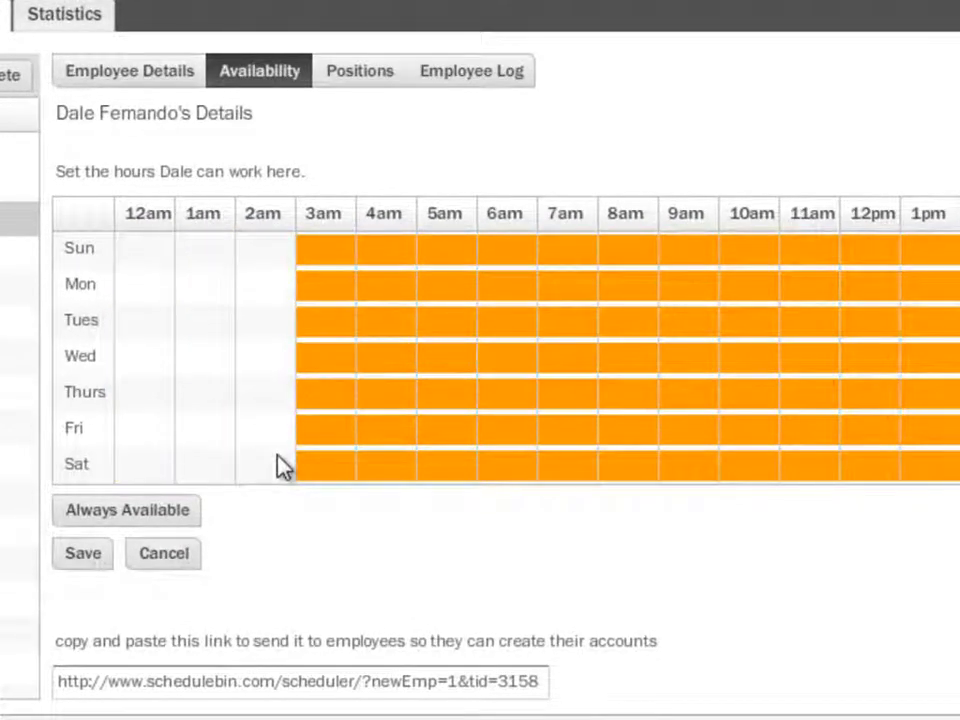
{"action": "left_click", "coordinate": [97, 556]}
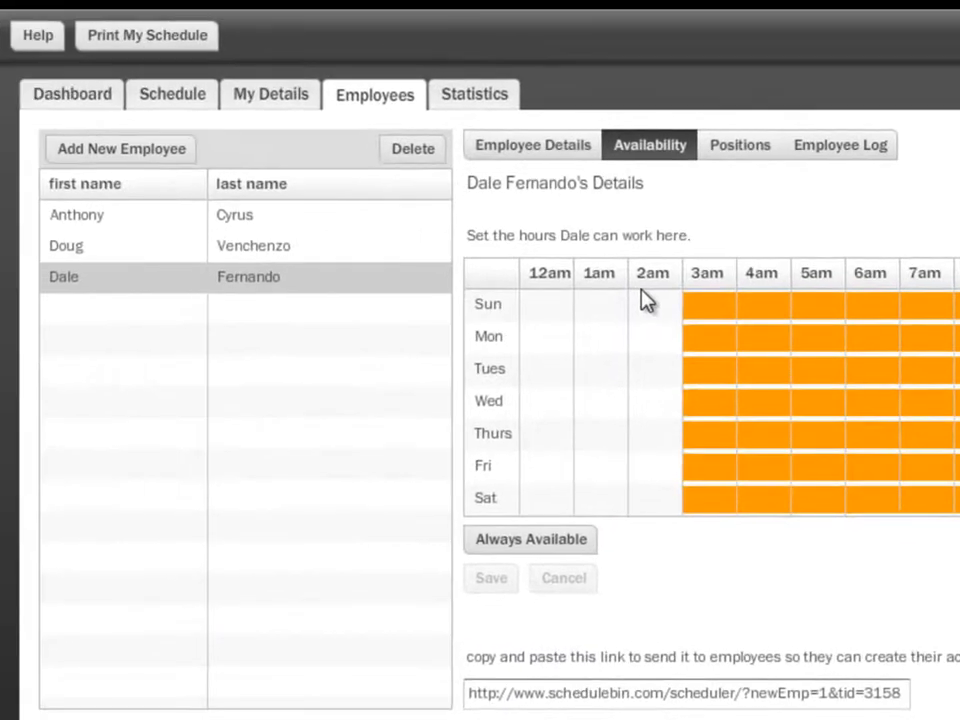
Check the new employee's remaining scheduling notice, assign them the Customer Rep. position, and save it
{"action": "mouse_move", "coordinate": [429, 298]}
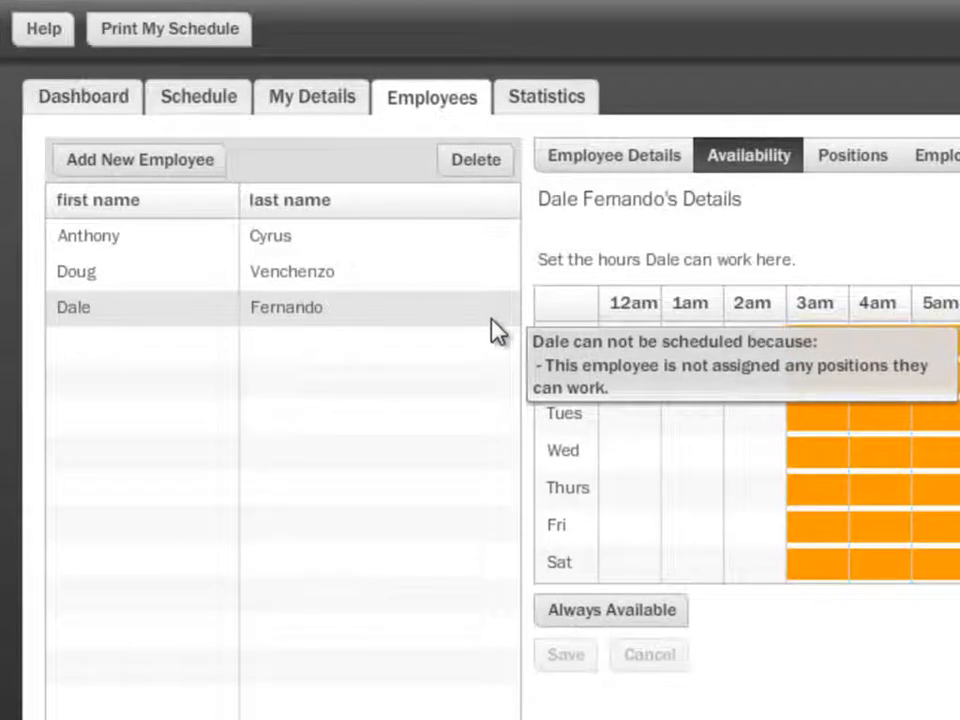
{"action": "left_click", "coordinate": [491, 319]}
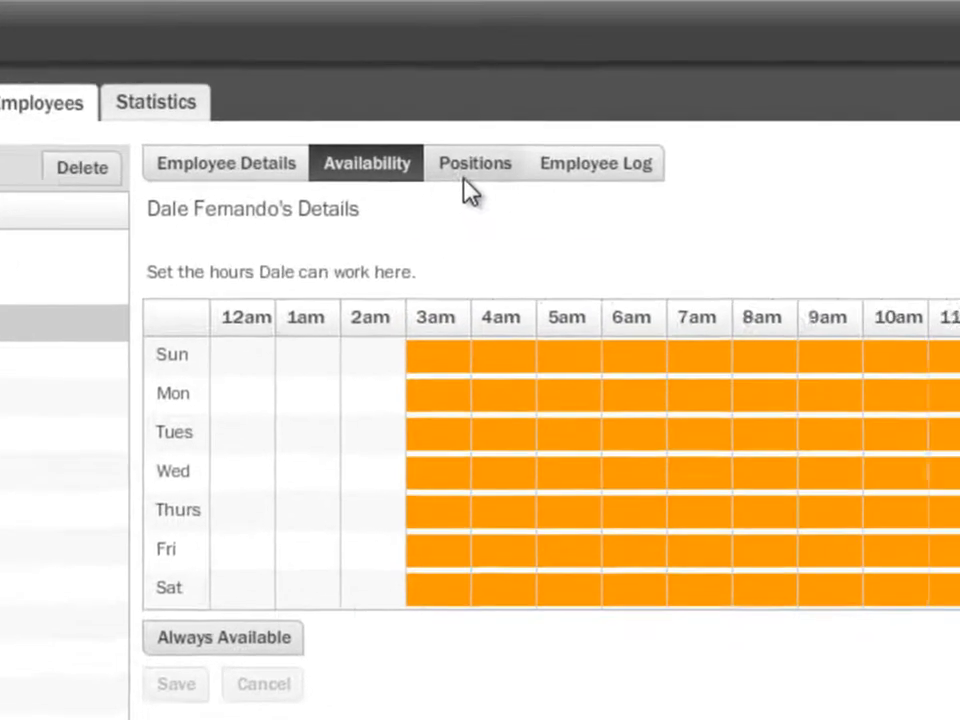
{"action": "left_click", "coordinate": [388, 188]}
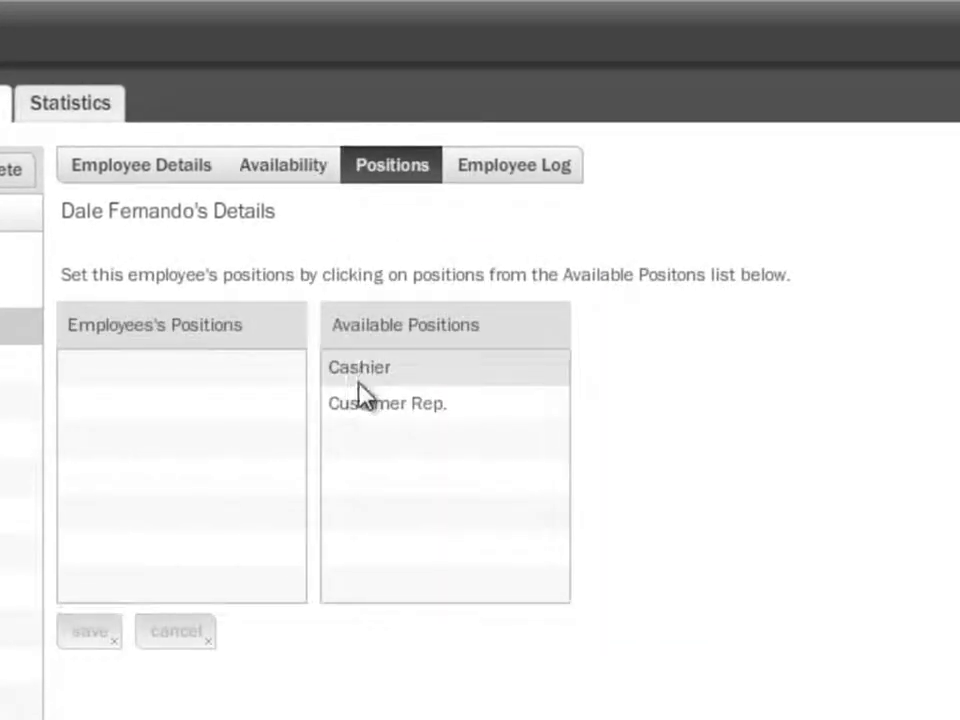
{"action": "left_click", "coordinate": [362, 406]}
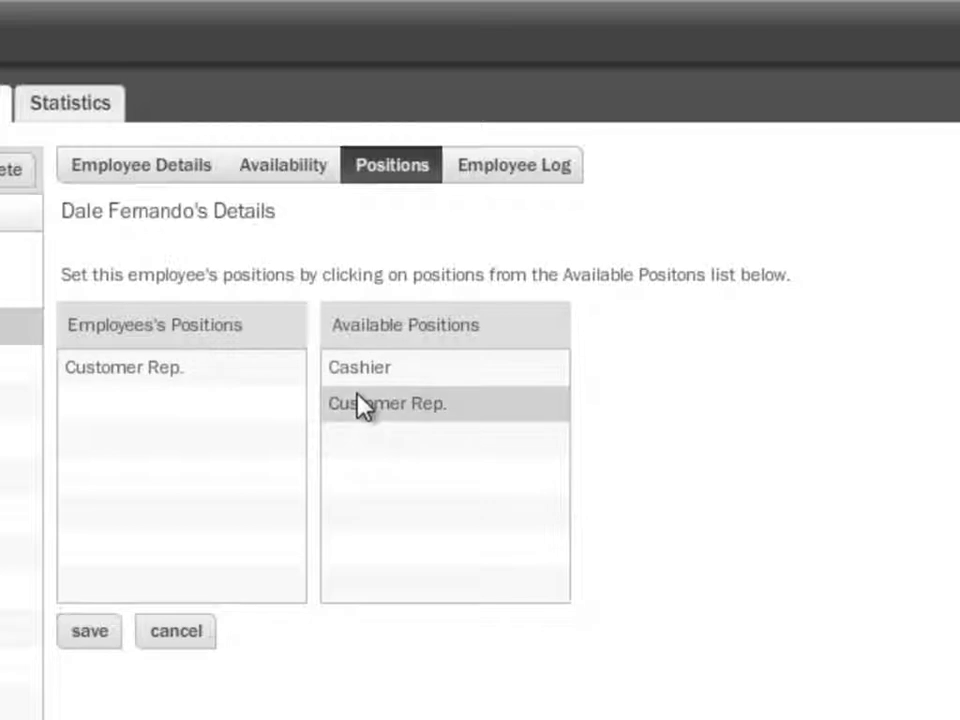
{"action": "left_click", "coordinate": [106, 636]}
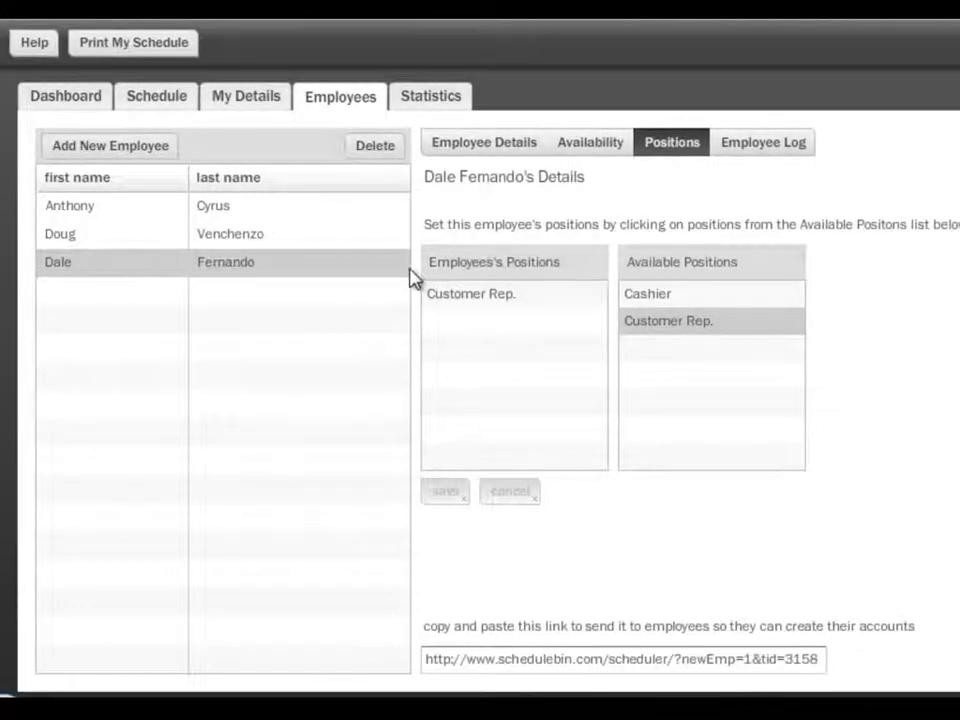
Open the new employee's log and add an entry with a performance rating of 7
{"action": "left_click", "coordinate": [345, 242]}
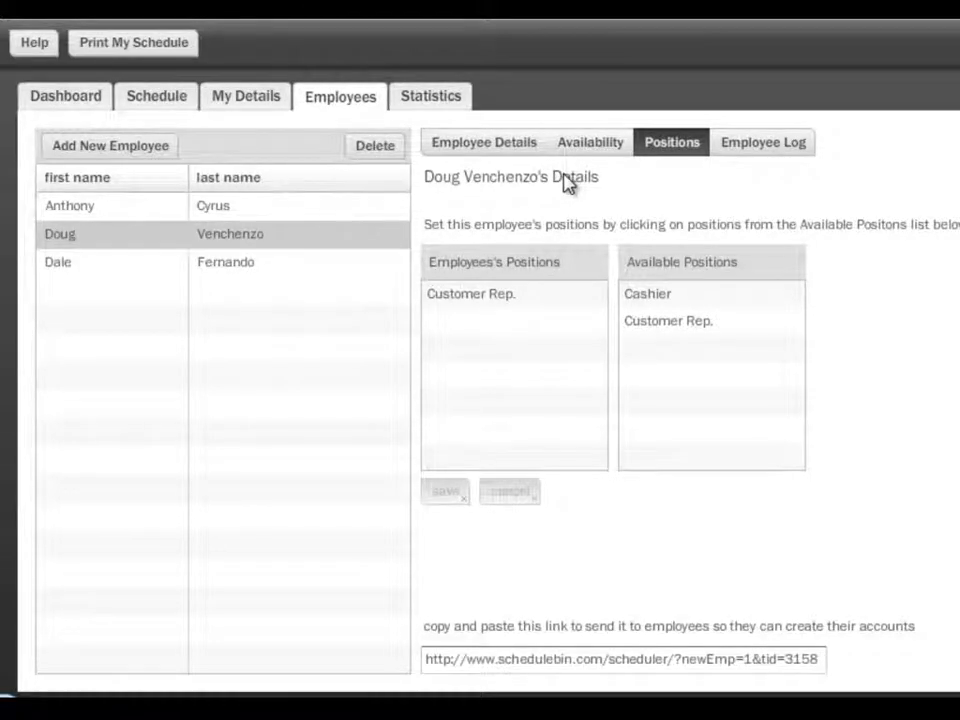
{"action": "left_click", "coordinate": [760, 150]}
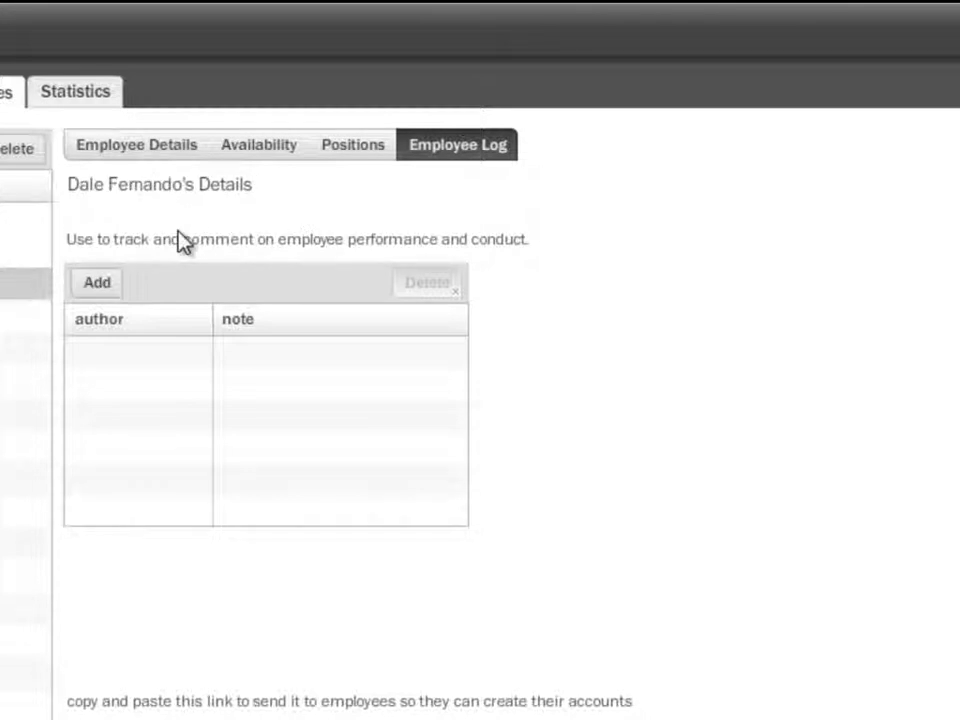
{"action": "left_click", "coordinate": [108, 284]}
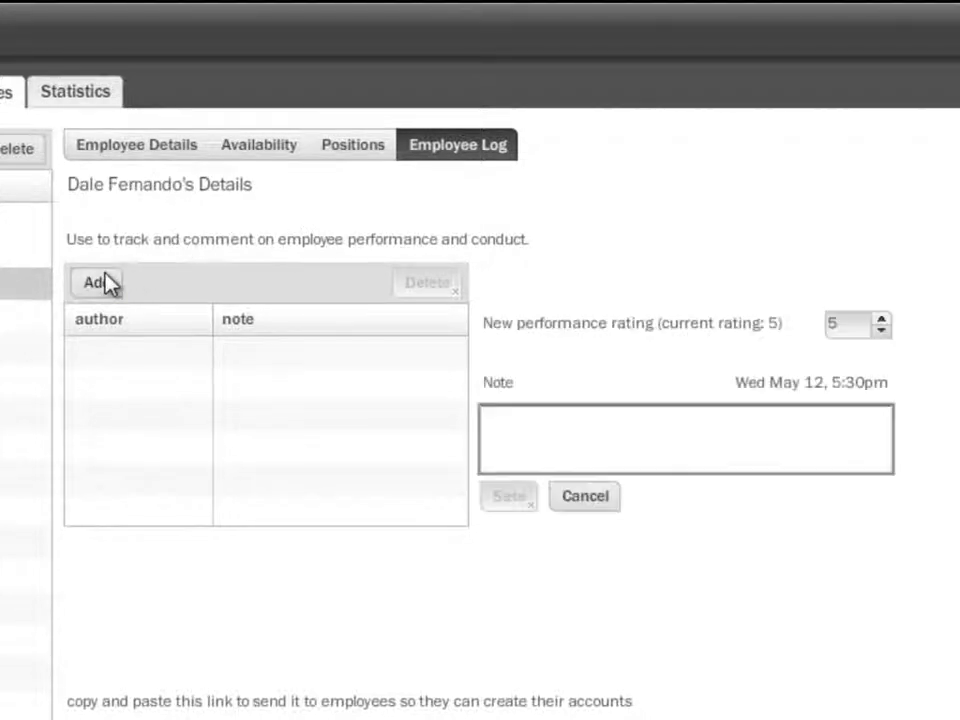
{"action": "left_click", "coordinate": [881, 318]}
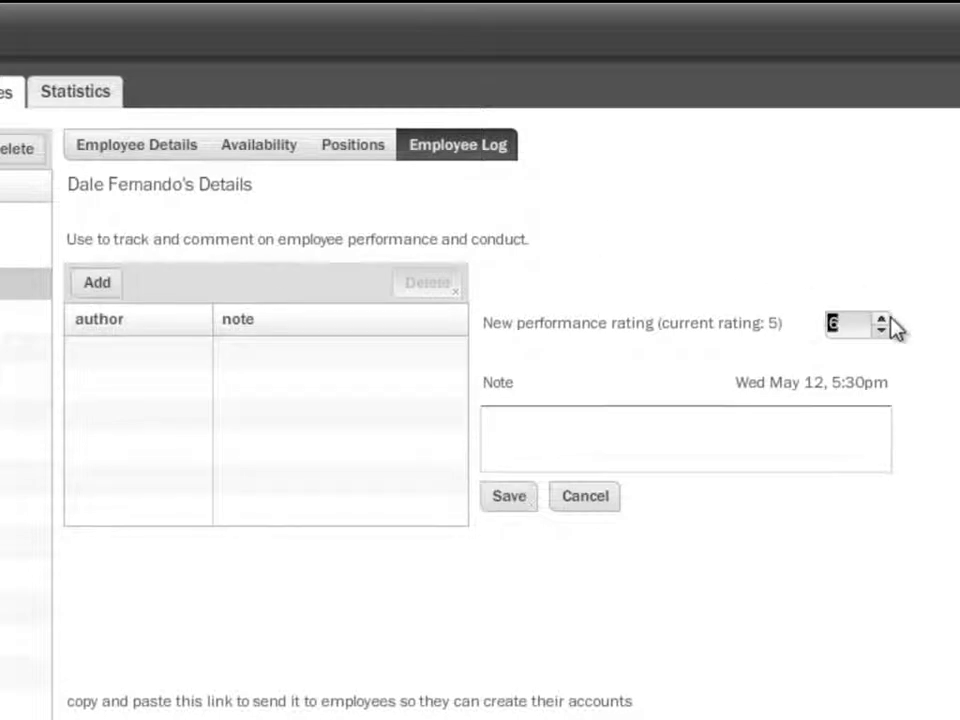
{"action": "left_click", "coordinate": [881, 318]}
Write the note "Helped old lady carry her newly bought items to her car.", save the log entry, and reopen it
{"action": "left_click", "coordinate": [816, 431]}
{"action": "type", "text": "Helped"}
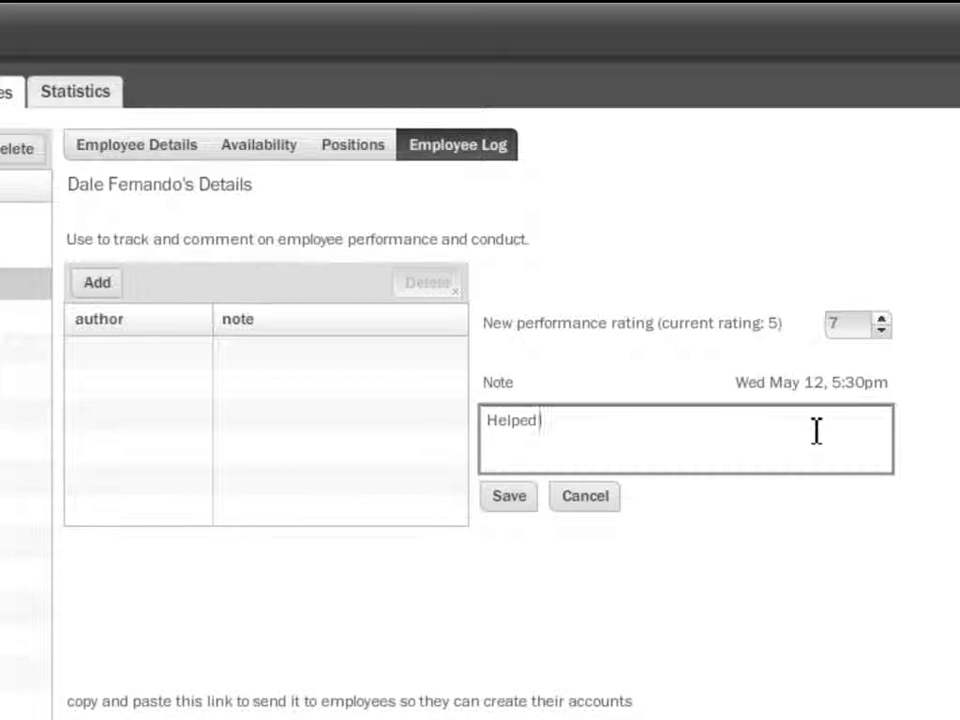
{"action": "type", "text": " old lady carry h"}
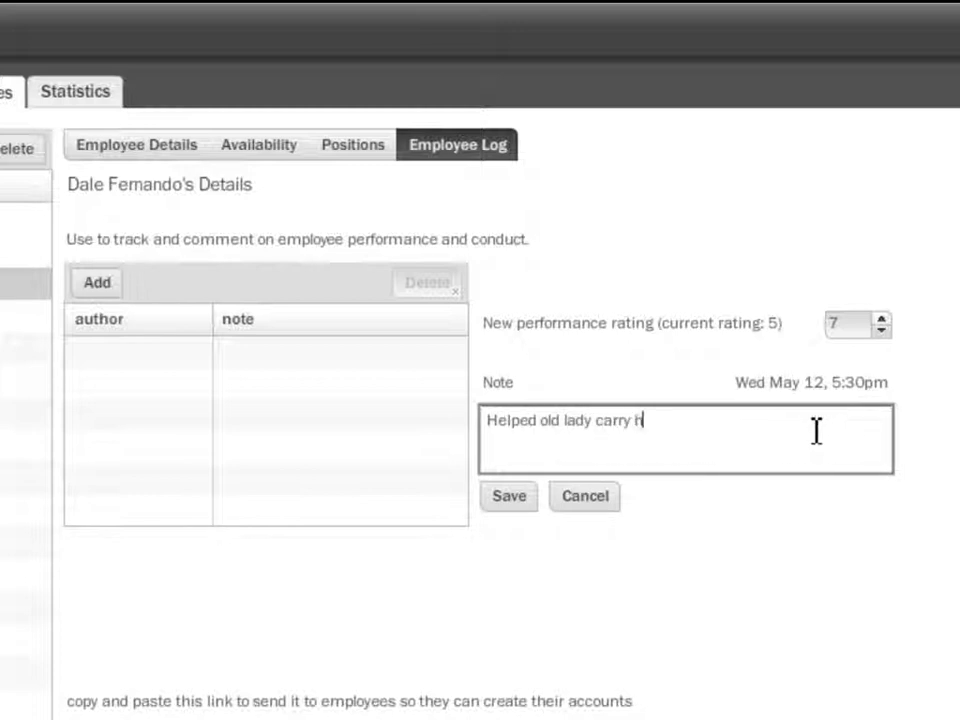
{"action": "type", "text": "er newly bought items"}
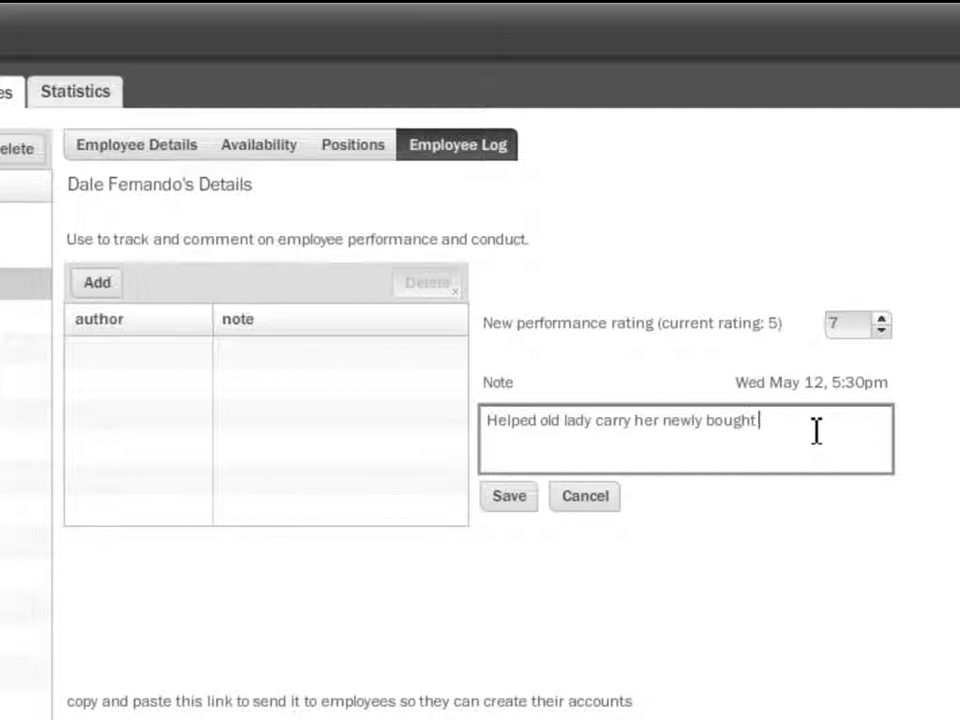
{"action": "type", "text": "her car."}
{"action": "left_click", "coordinate": [507, 497]}
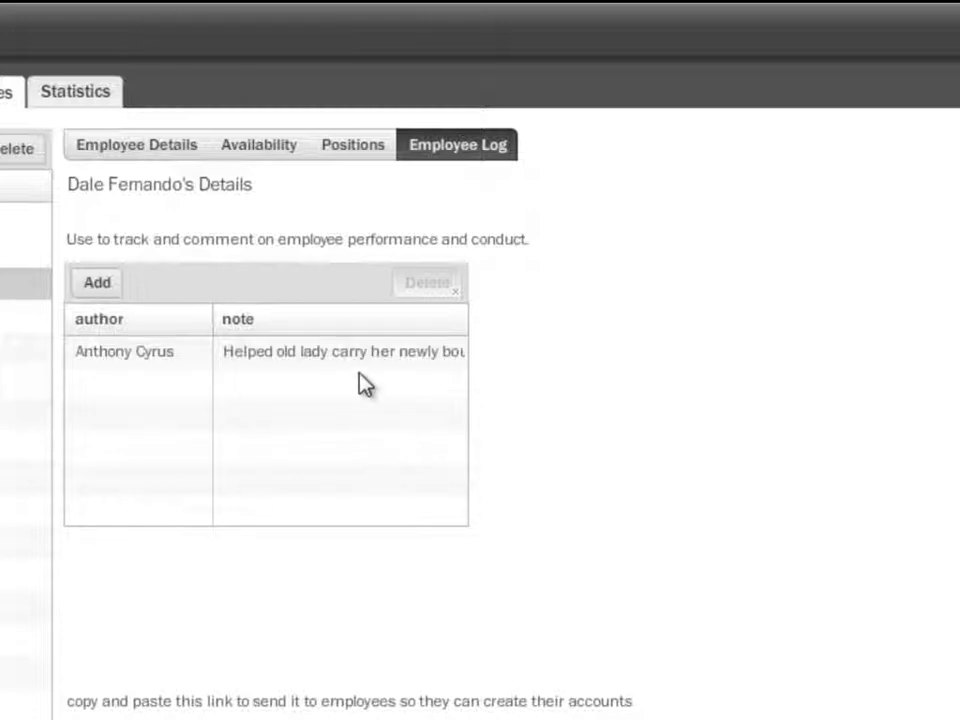
{"action": "left_click", "coordinate": [314, 356]}
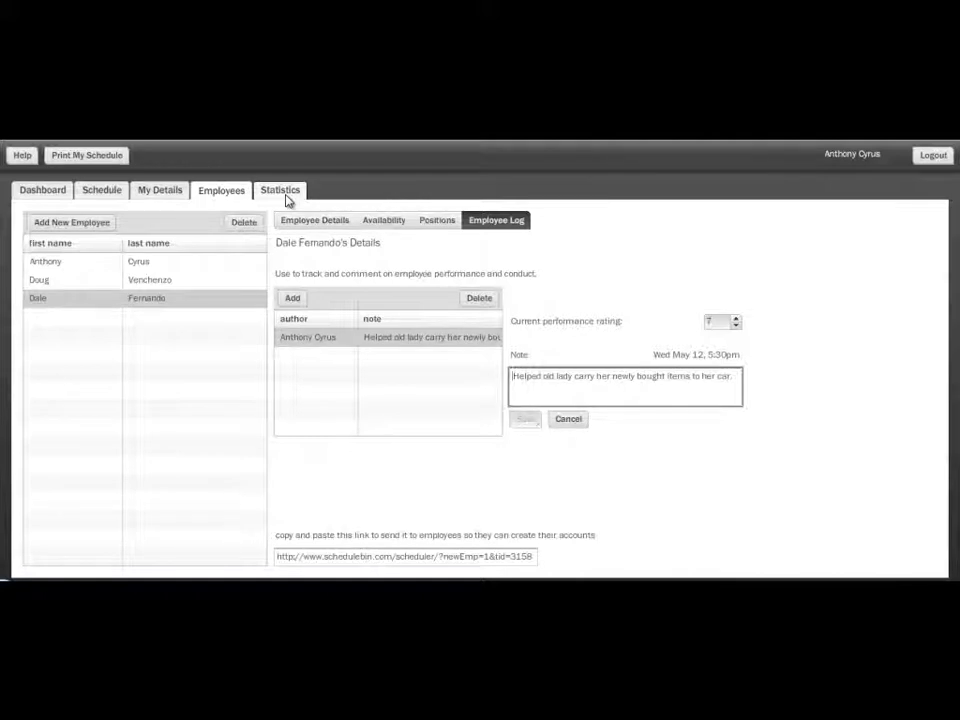
Return to the new employee's details and select the full link that lets employees create their own accounts
{"action": "left_click", "coordinate": [301, 224]}
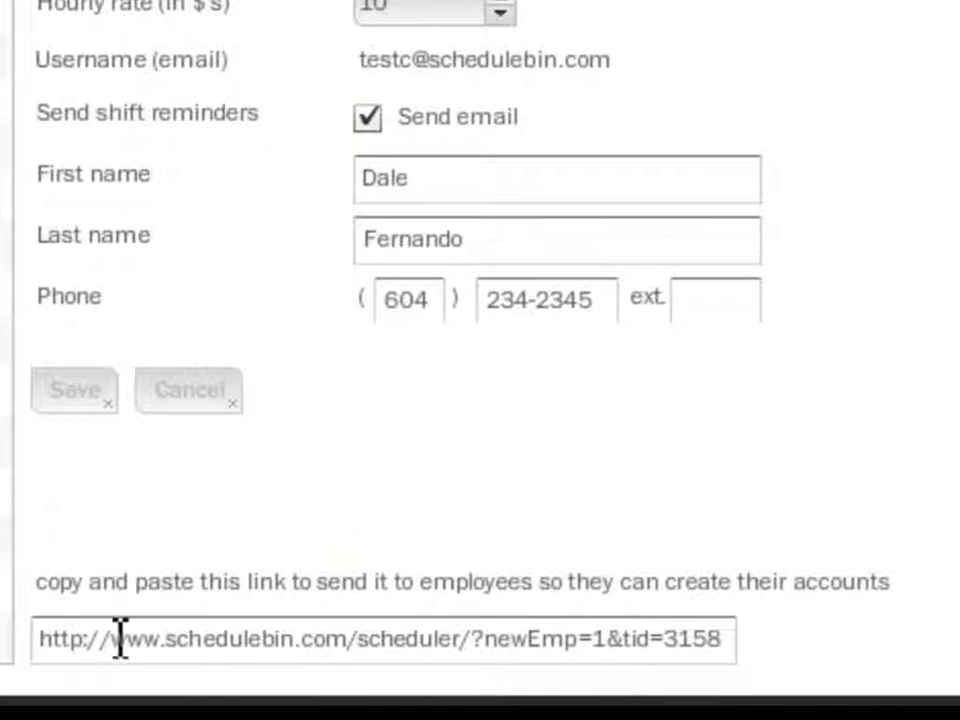
{"action": "left_click", "coordinate": [708, 640]}
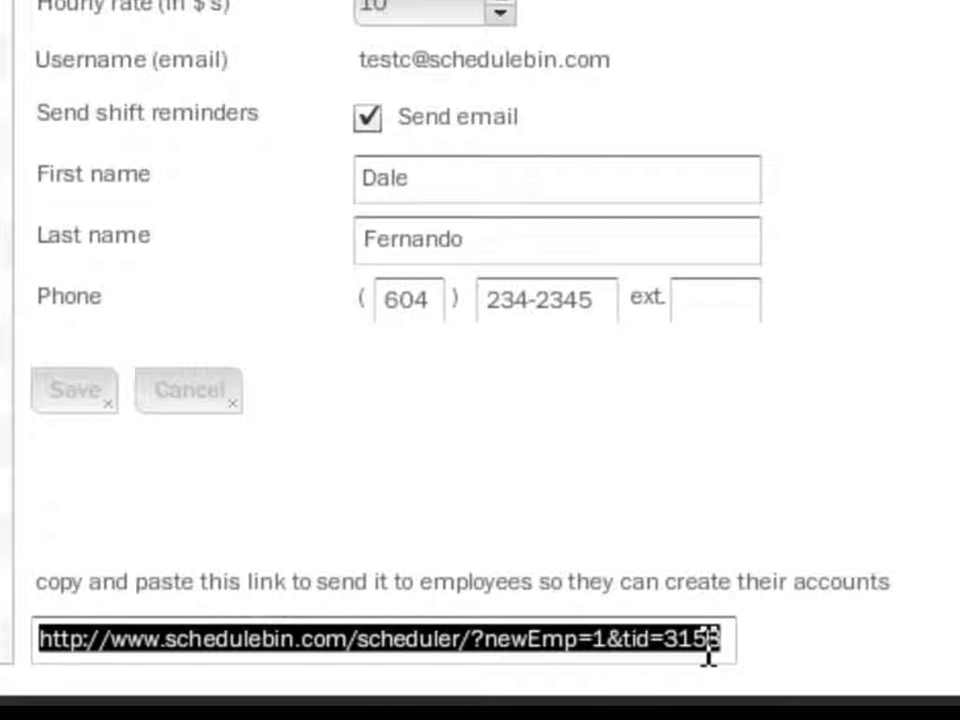